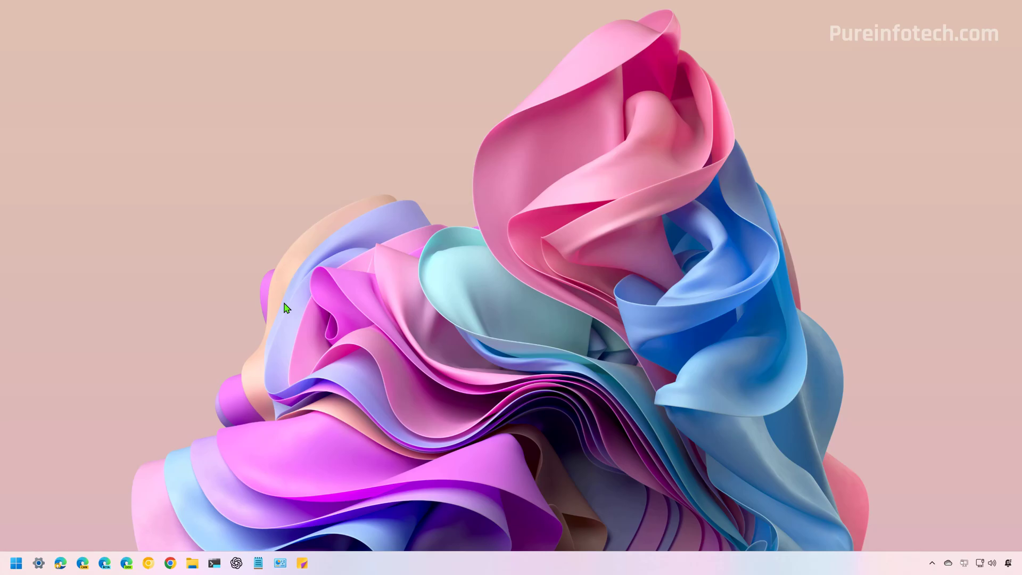
Find Settings through Start search and open it
key(super)
text(settings)
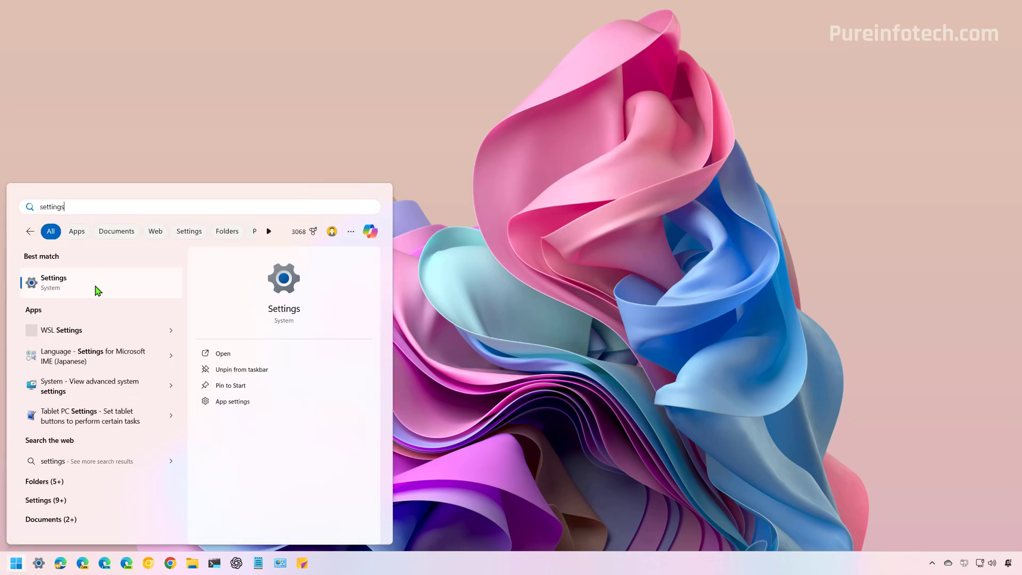
click(98, 291)
Go to System > Recovery and start Reset this PC
click(247, 204)
scroll(488, 288, down, 5)
scroll(488, 288, down, 1)
click(433, 333)
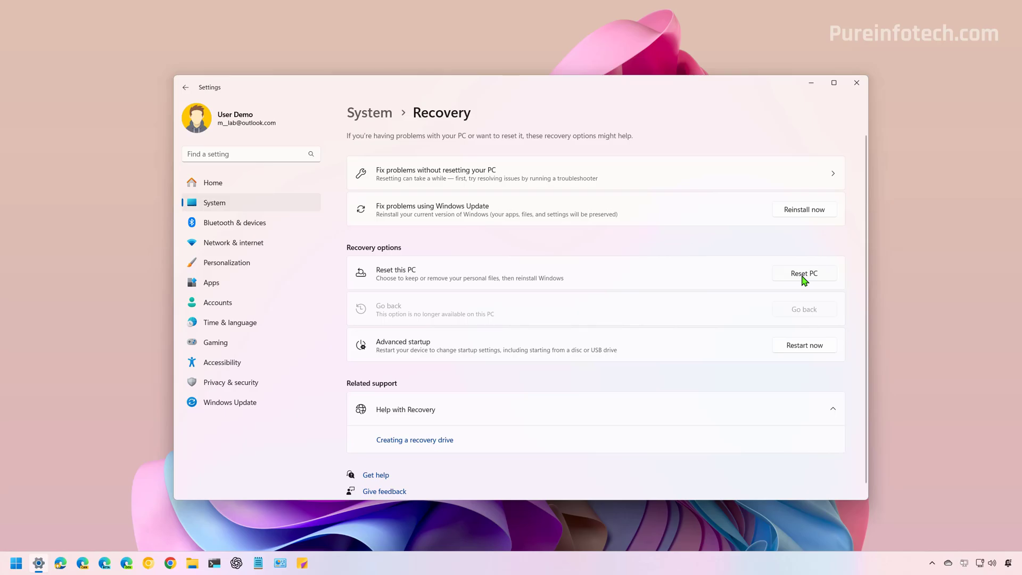
click(804, 275)
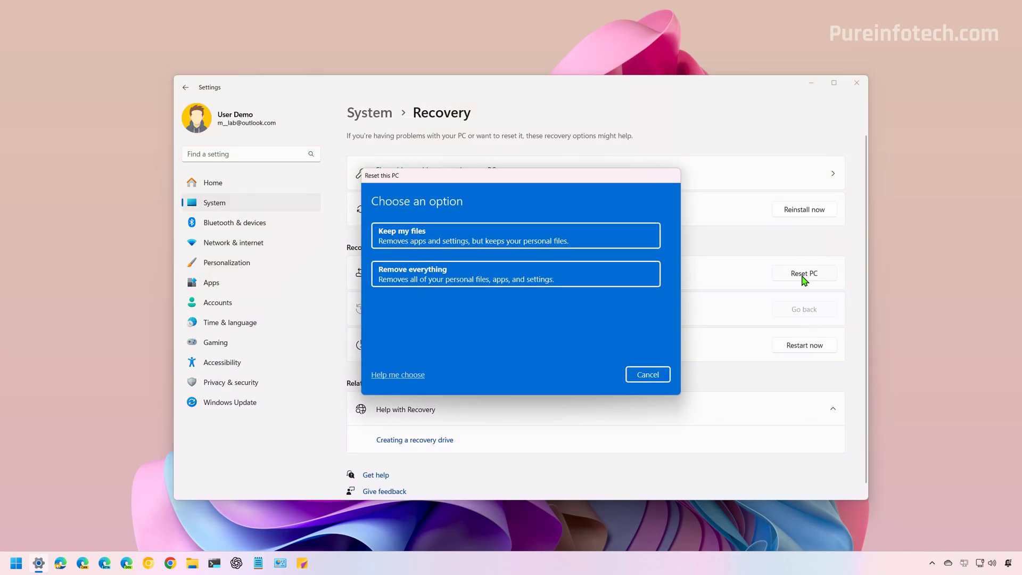
Choose Remove everything and Local reinstall for the reset
click(412, 276)
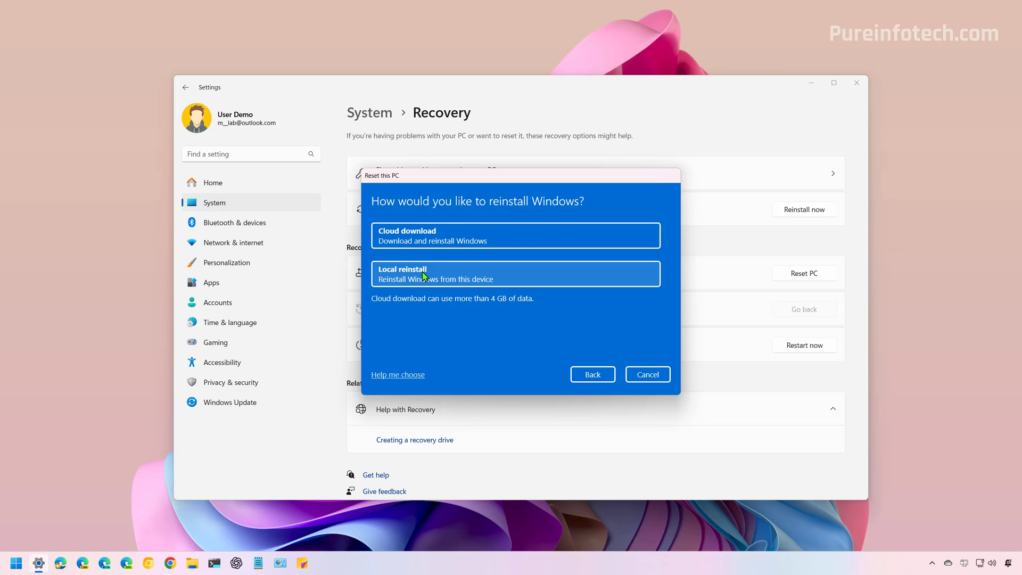
click(424, 276)
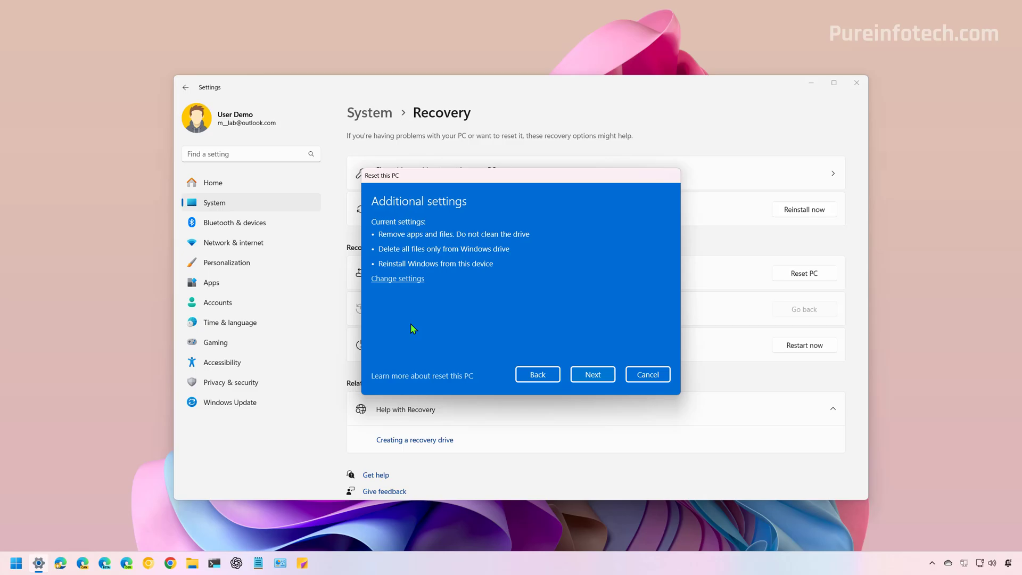
click(401, 279)
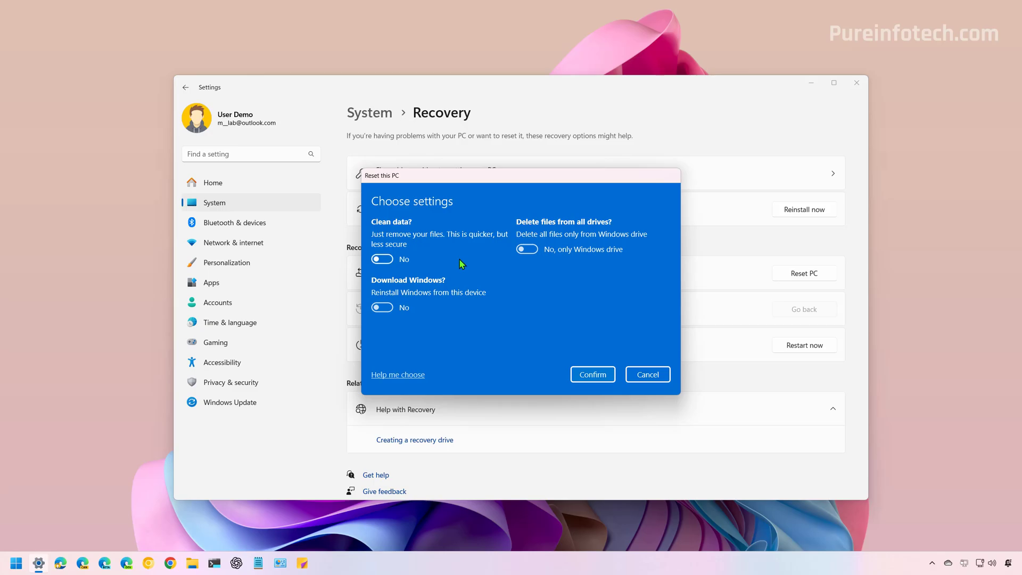
click(388, 260)
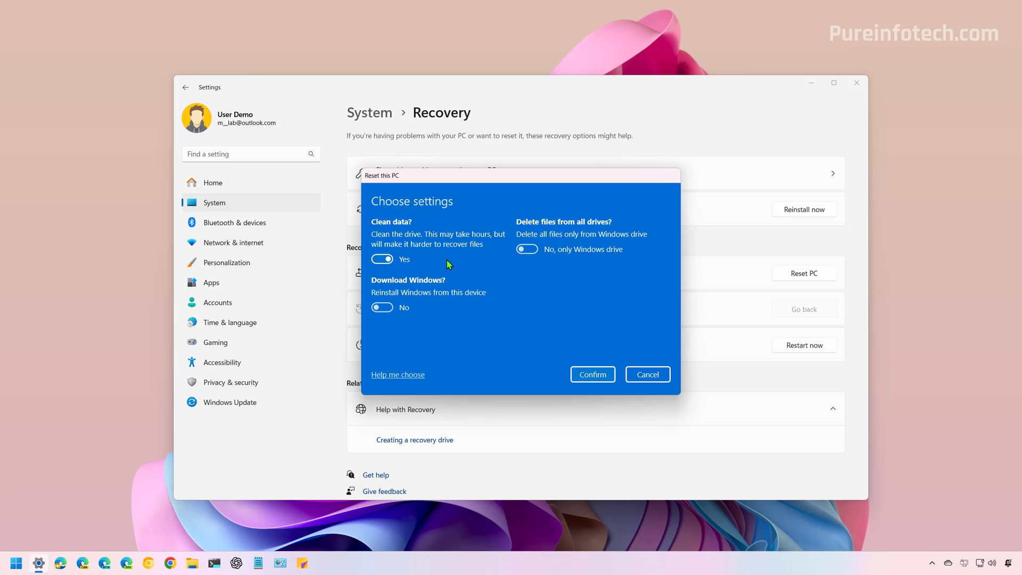
click(527, 250)
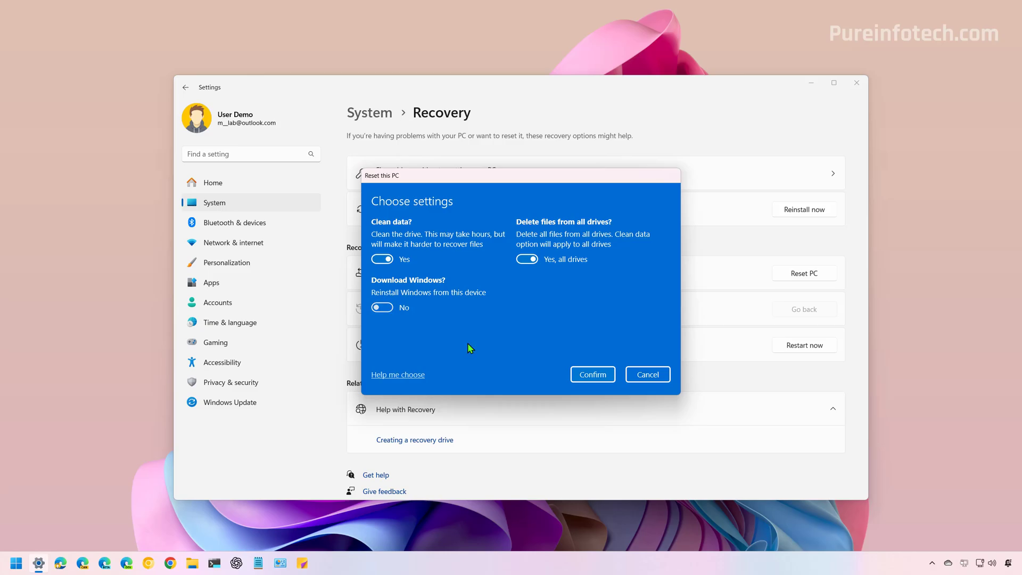
click(392, 259)
click(527, 259)
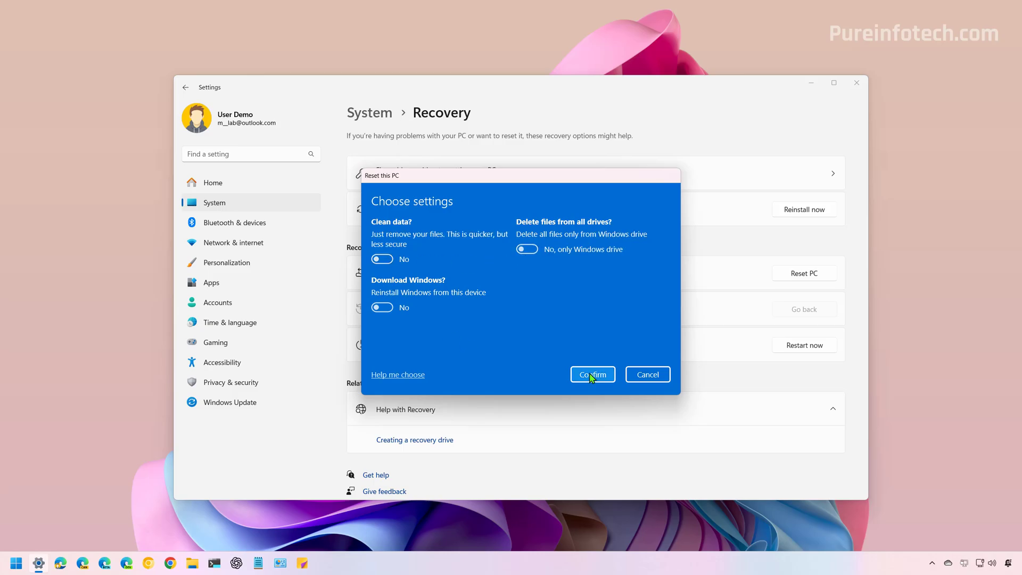
click(591, 375)
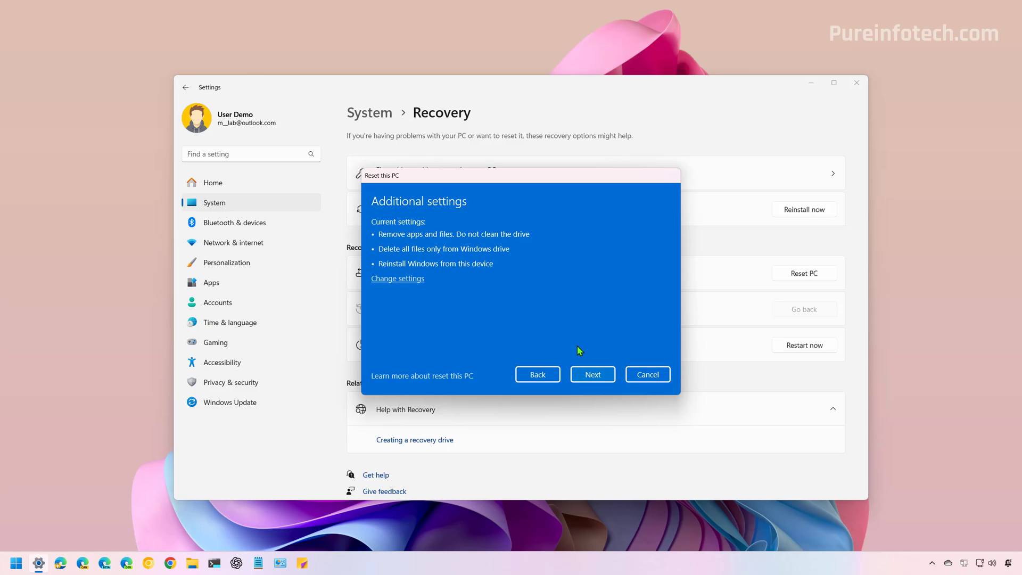
Accept the additional settings and confirm Reset on the Ready to reset summary
click(591, 375)
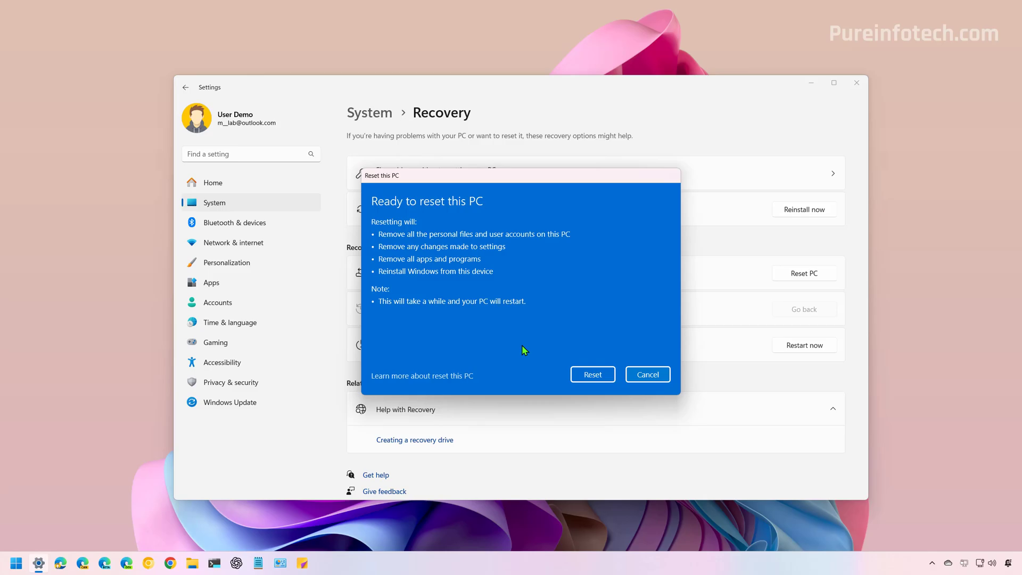
click(593, 374)
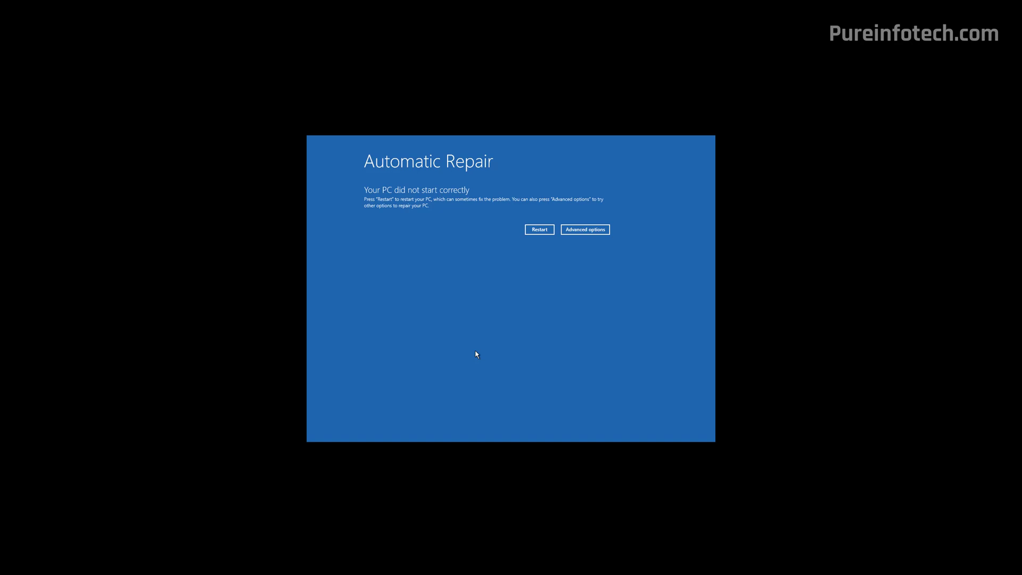
In recovery, go to Advanced options > Troubleshoot > Reset this PC and choose Remove everything
click(585, 231)
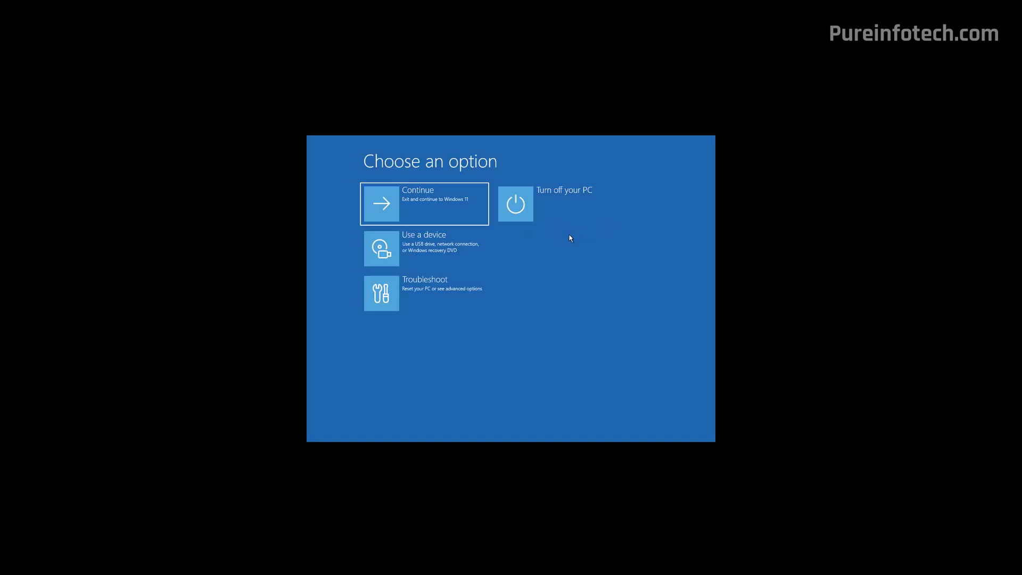
click(441, 294)
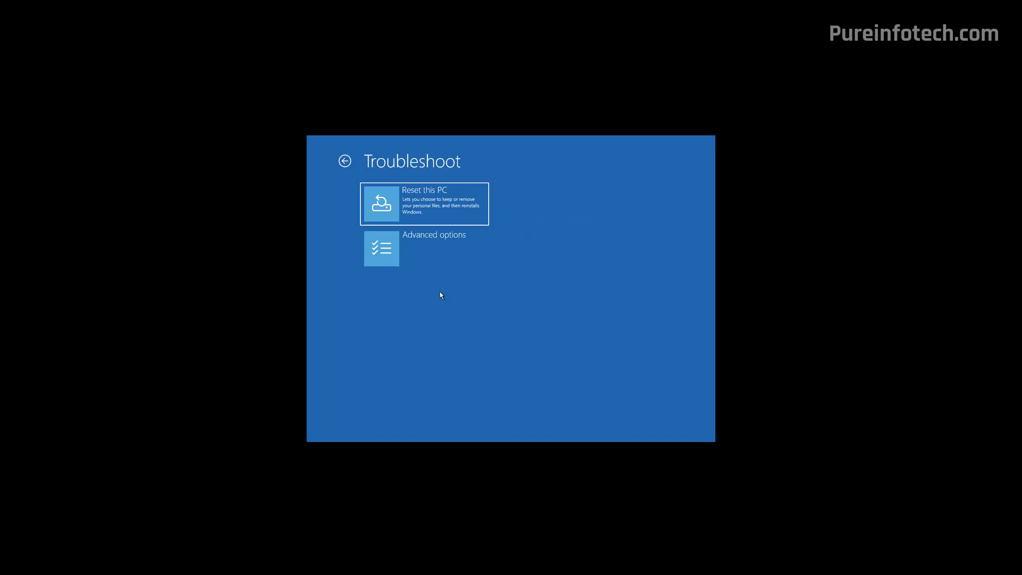
click(428, 211)
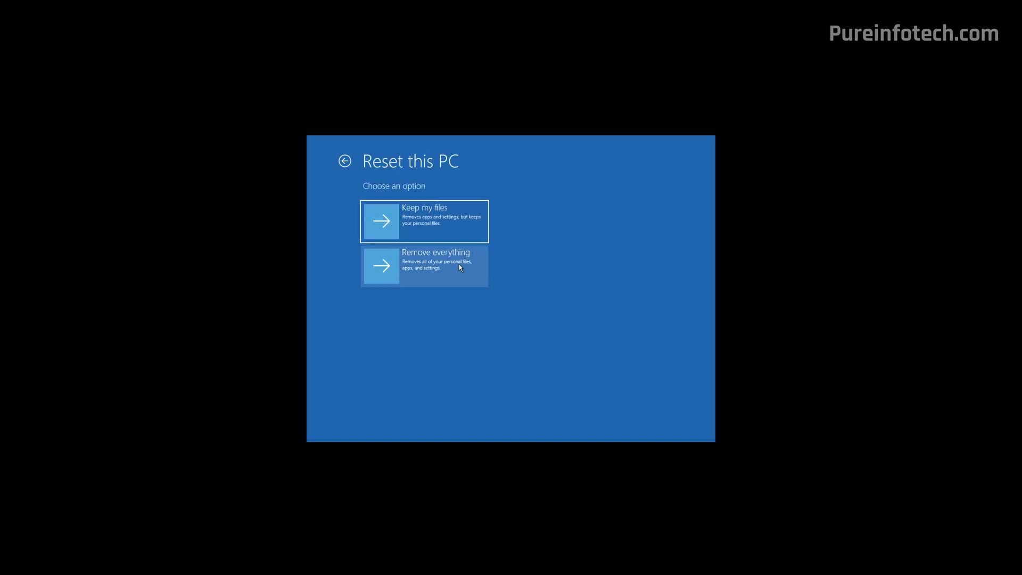
click(460, 266)
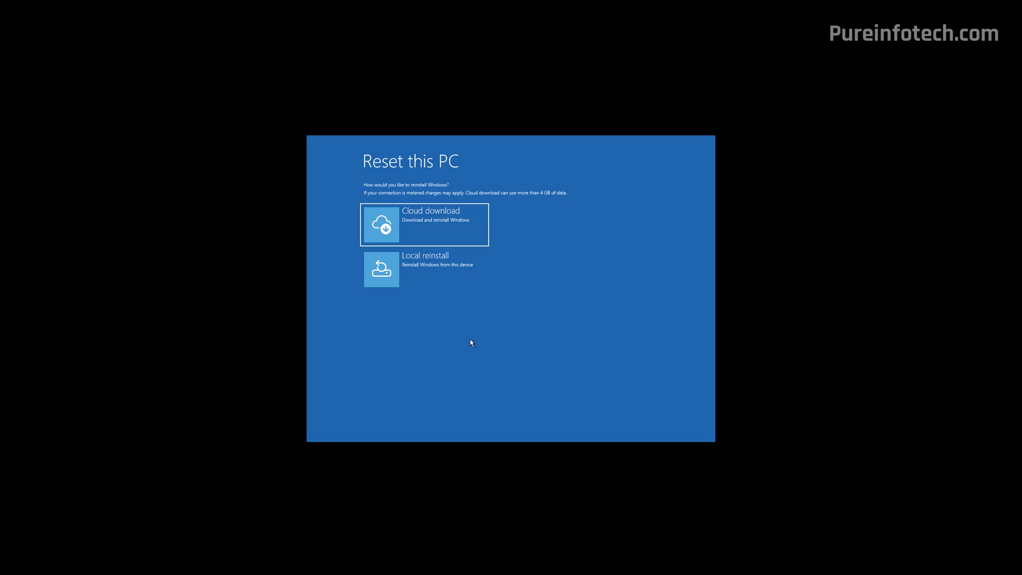
Choose Local reinstall and remove files only from the Windows drive
click(454, 283)
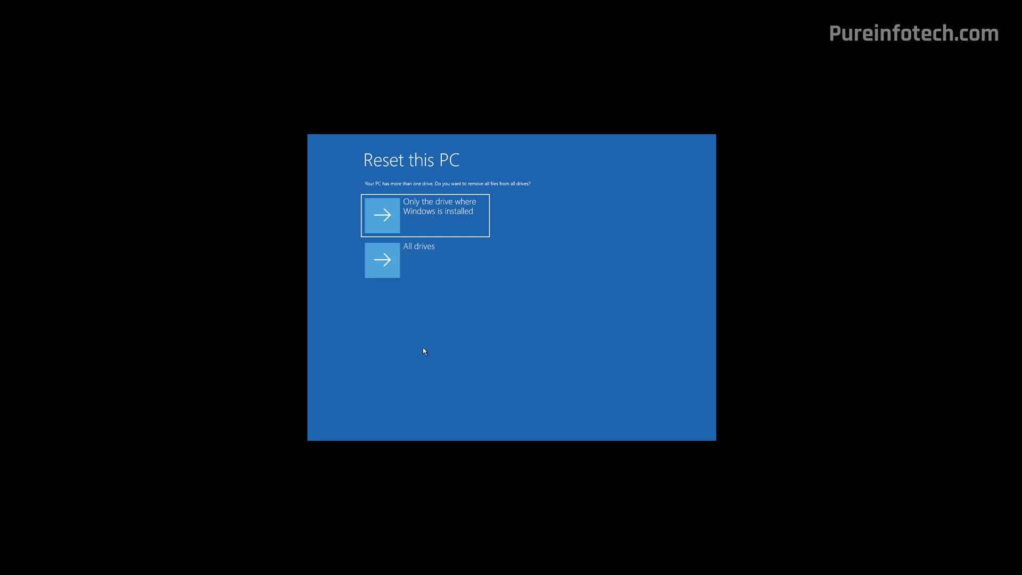
click(424, 218)
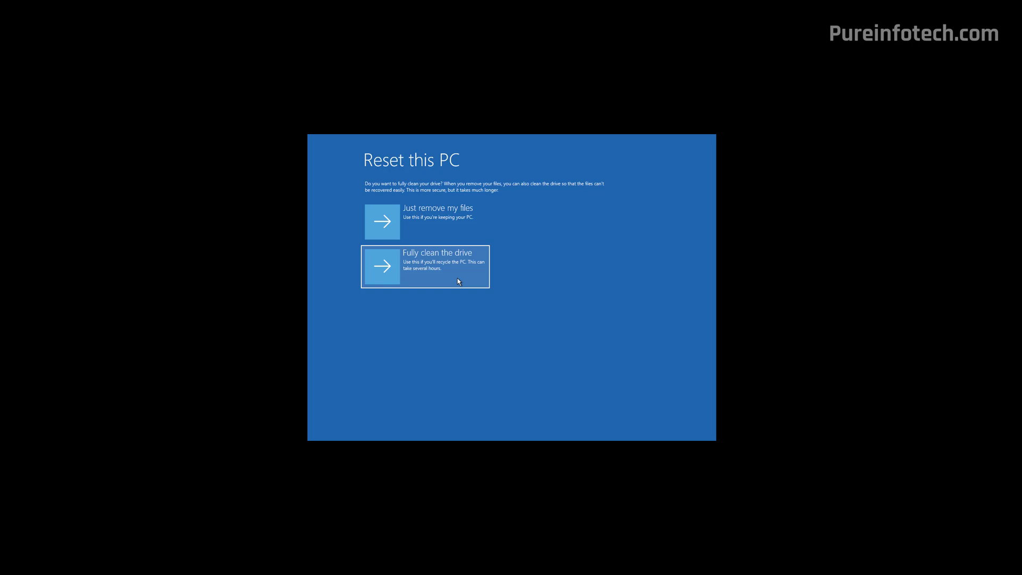
Choose Just remove my files and run the reset
click(436, 216)
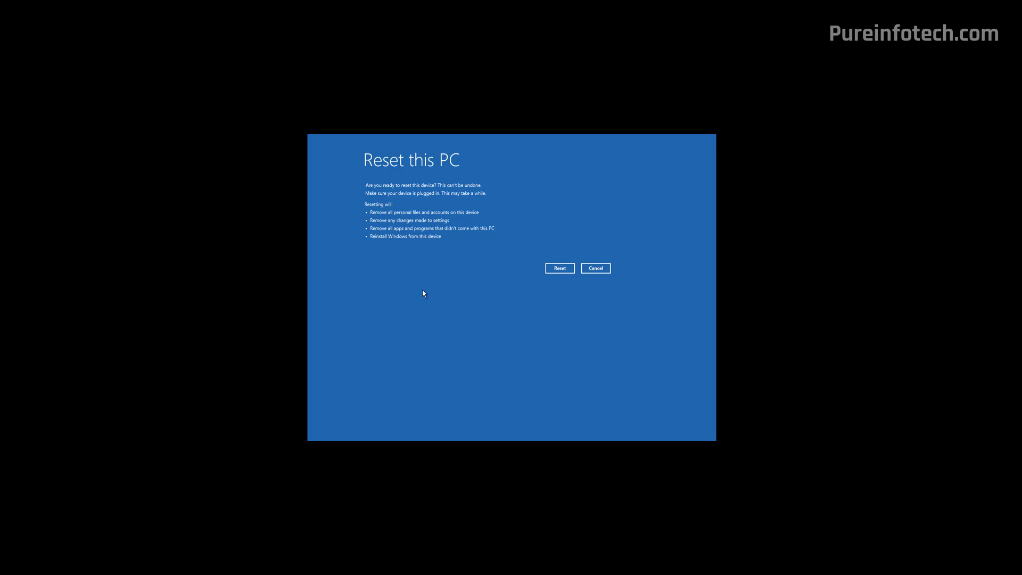
click(559, 270)
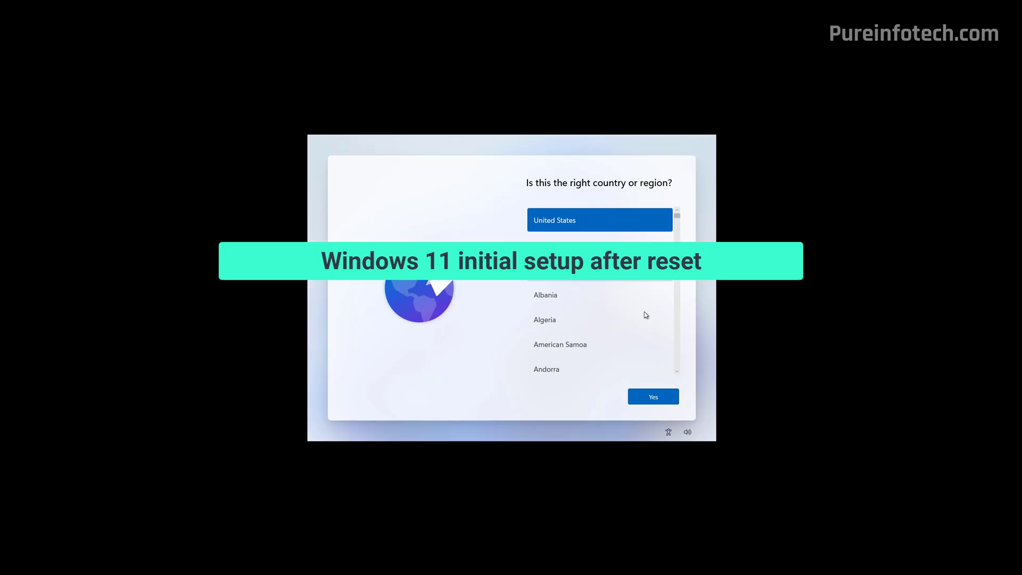
Confirm United States and the US keyboard, skip a second layout, and accept the licence
click(660, 399)
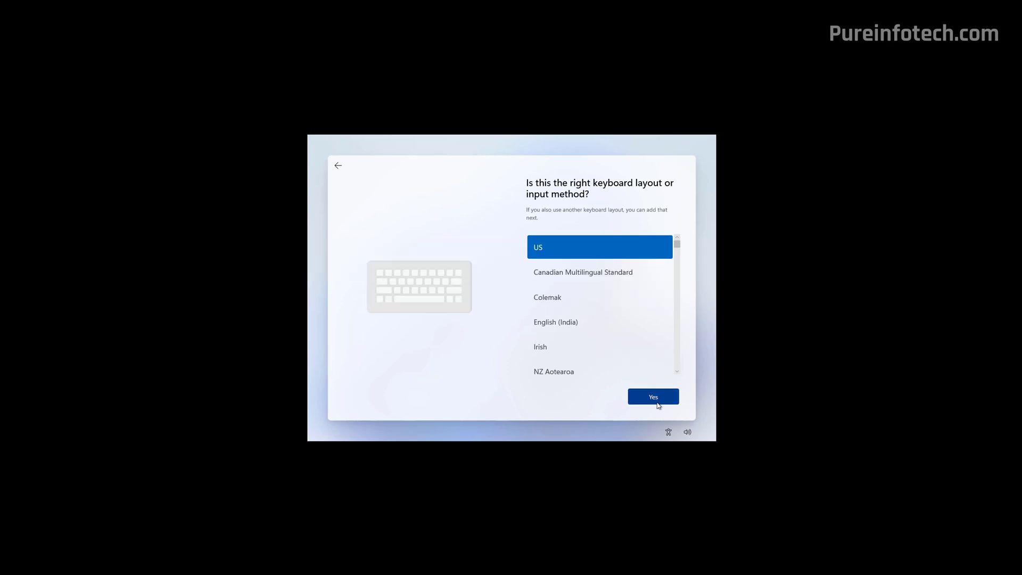
click(658, 400)
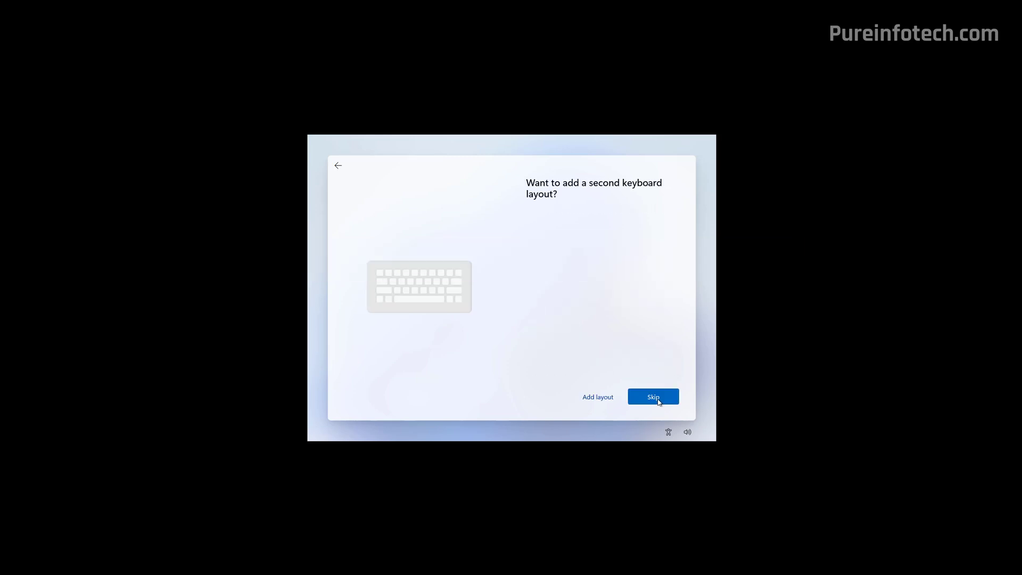
click(659, 402)
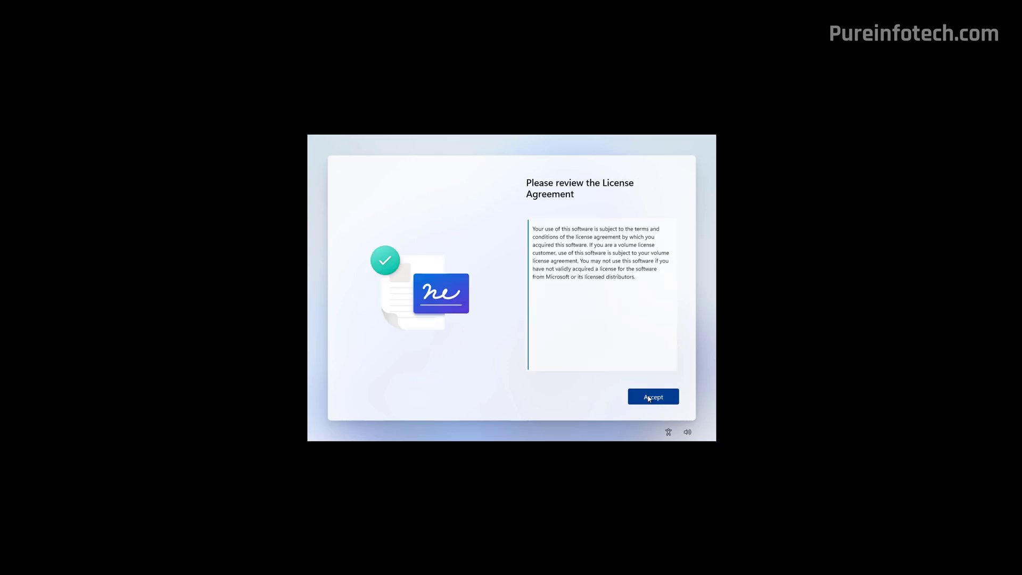
click(656, 401)
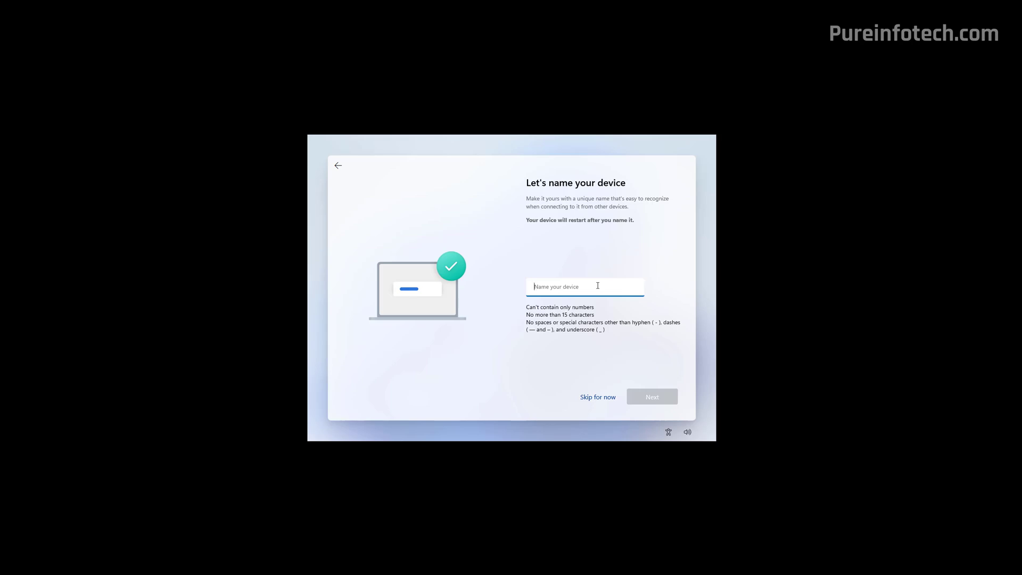
Enter 'Pureinfotech' as the device name and continue
text(Pureinfotech)
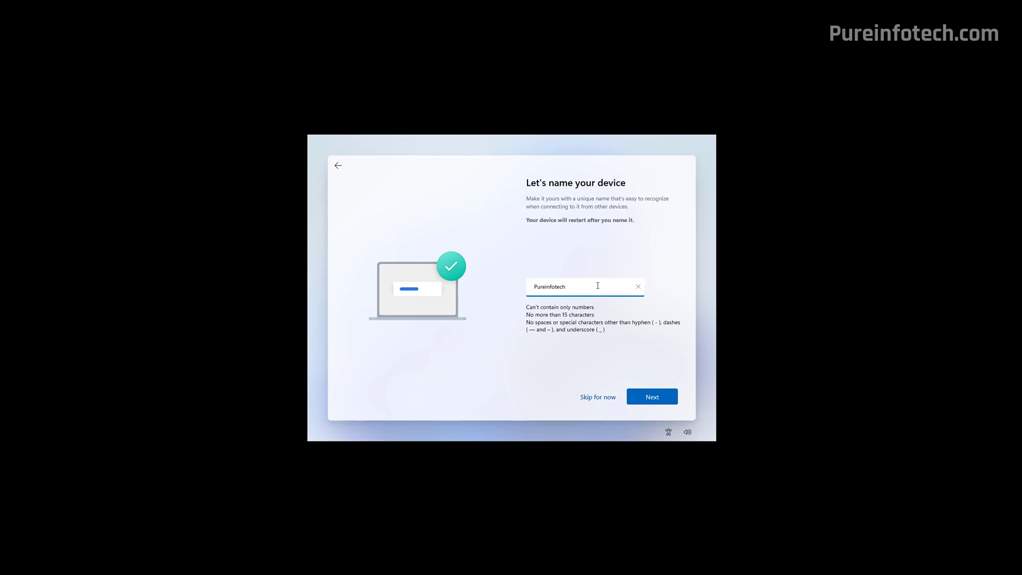
click(643, 398)
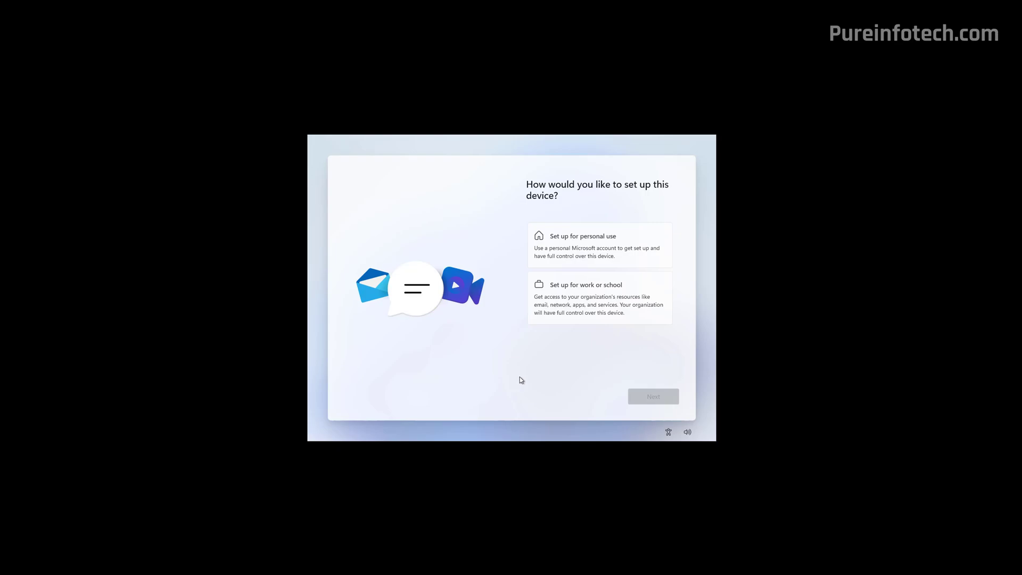
Choose personal use and sign in with the Microsoft account e-mail
click(572, 249)
click(652, 398)
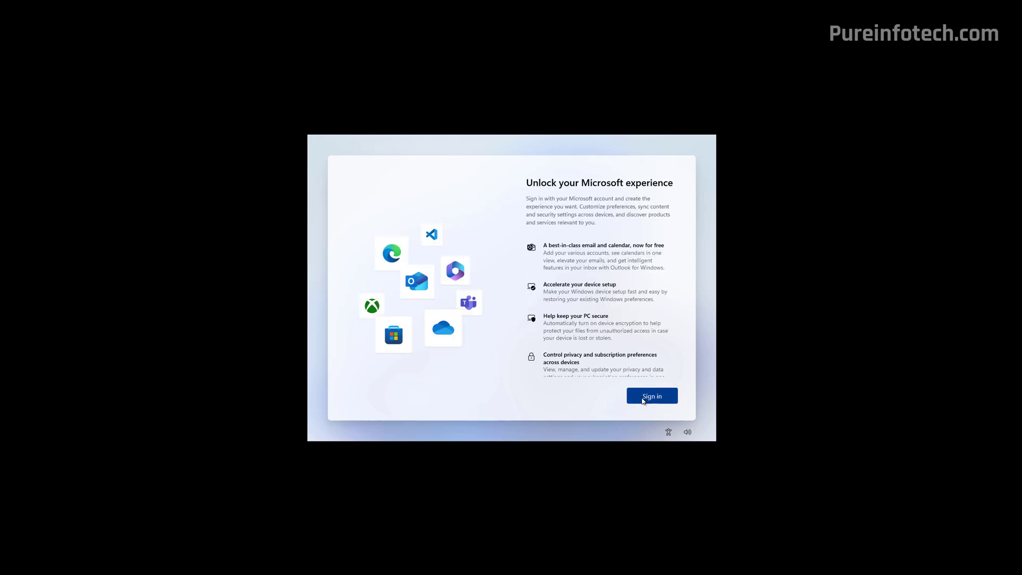
click(643, 398)
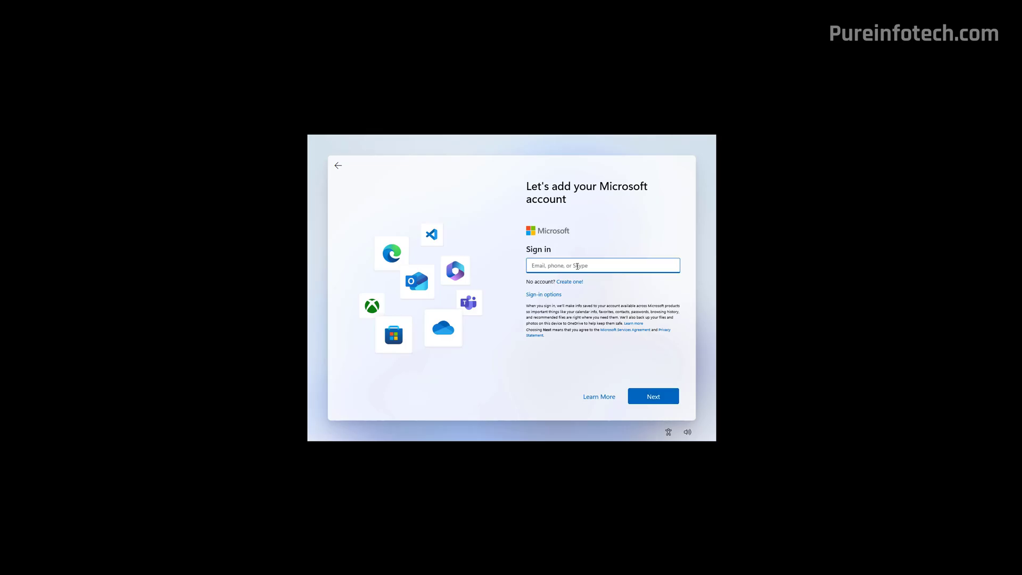
click(655, 397)
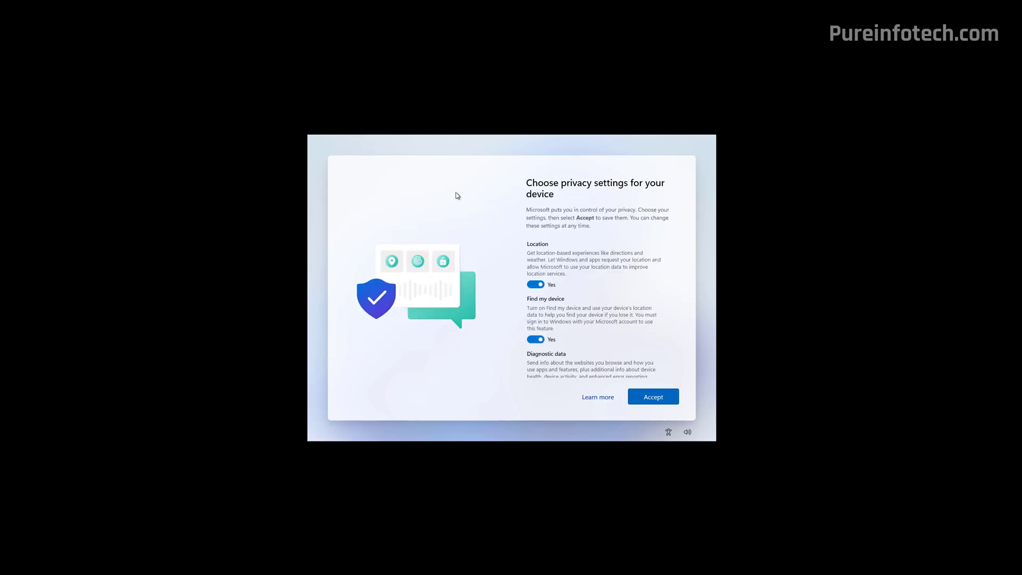
Review the privacy settings and accept them with every option left on Yes
drag(675, 262, 675, 342)
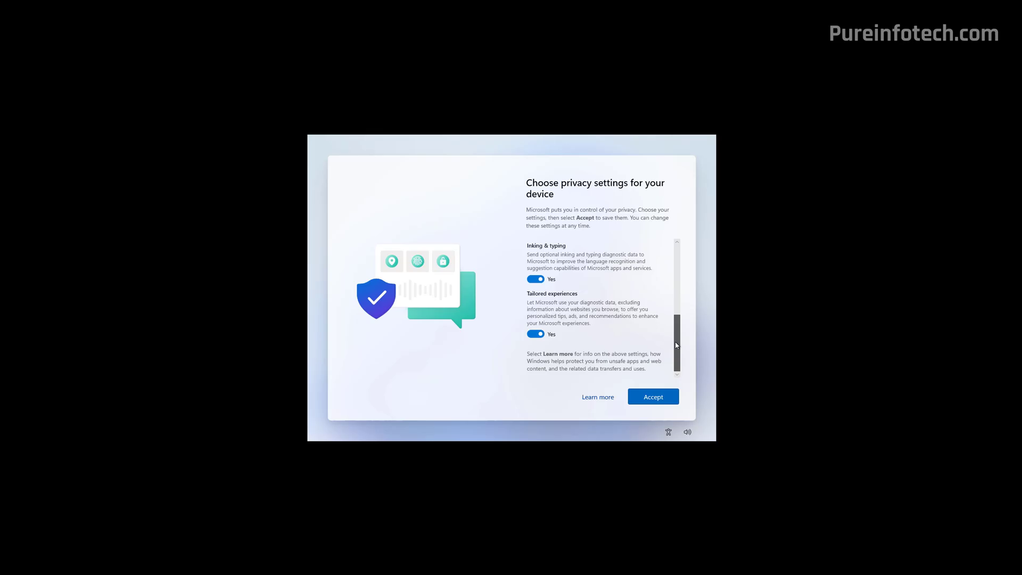
scroll(677, 328, up, 5)
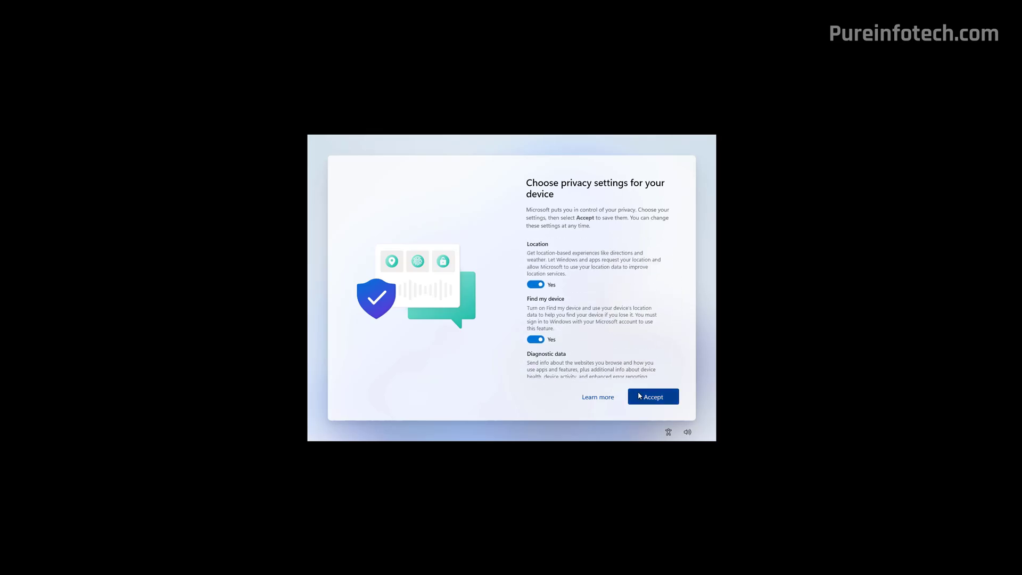
click(639, 396)
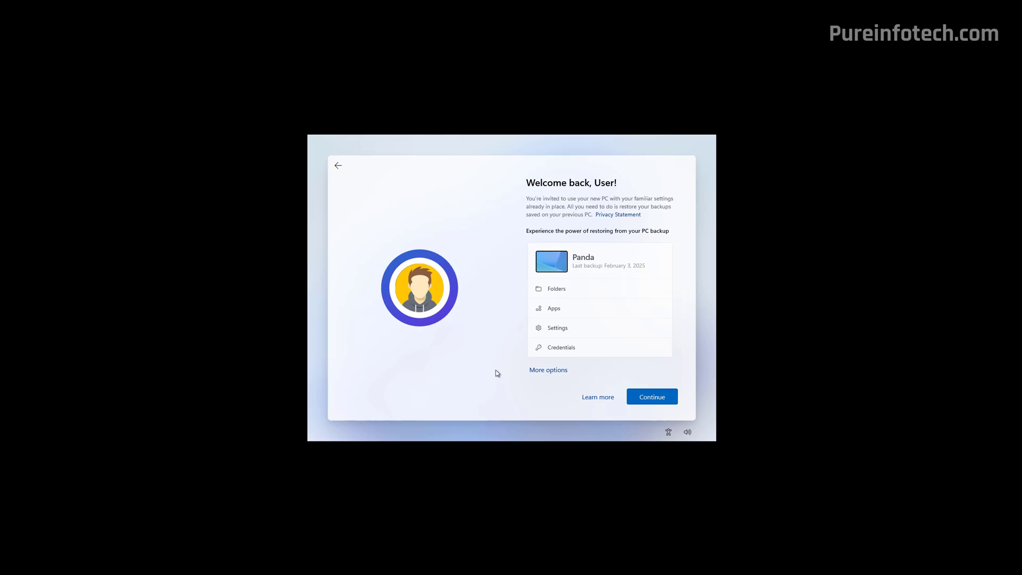
Skip restoring from a backup and confirm setting up as a new PC
click(557, 373)
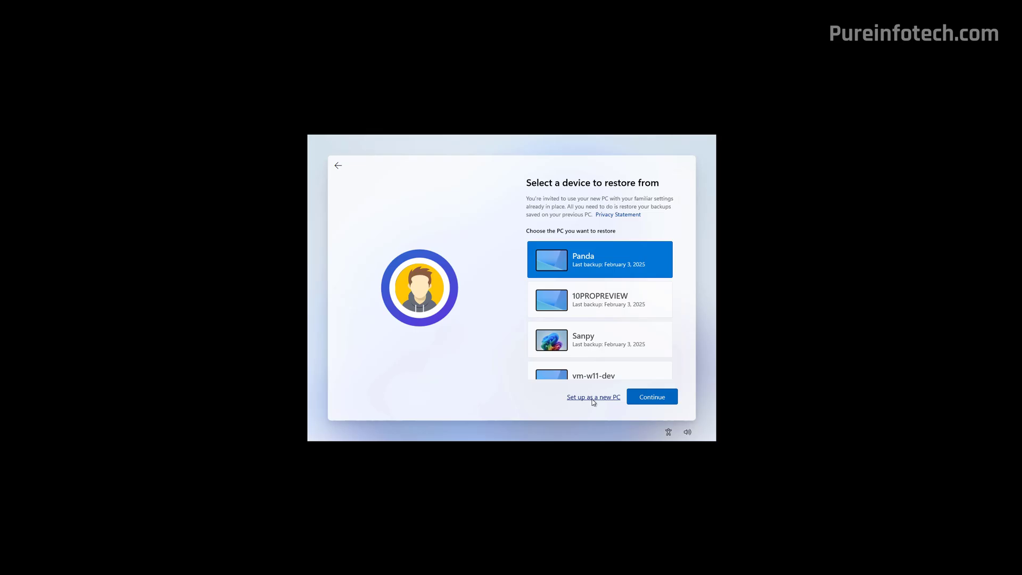
click(593, 399)
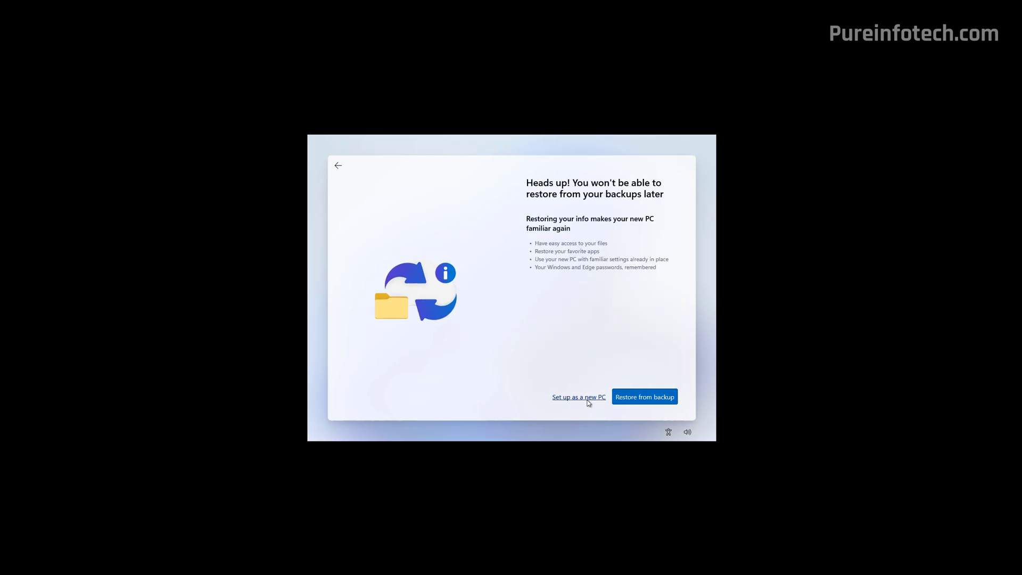
click(590, 400)
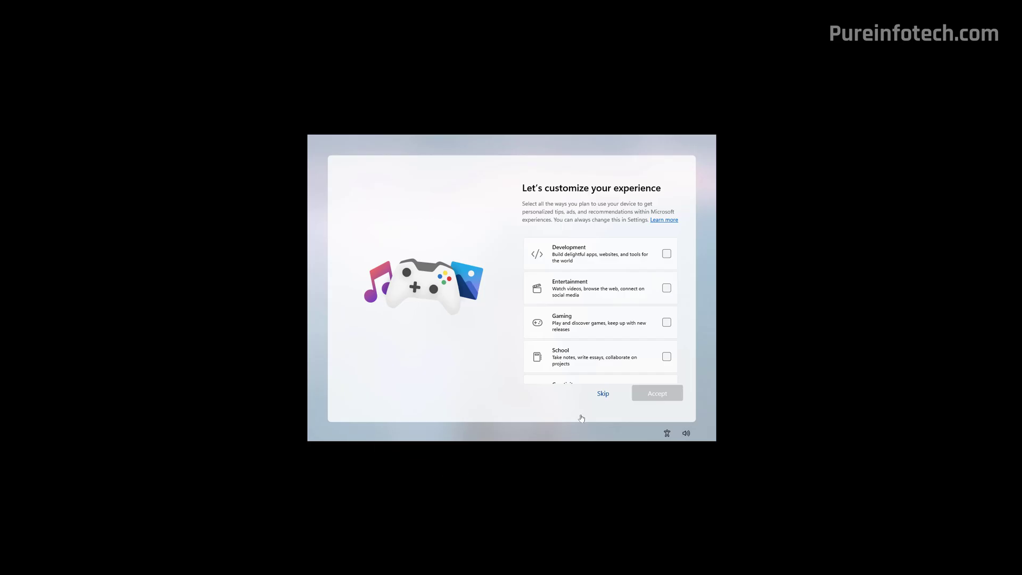
Decline the device-use, phone link, photo backup, Edge sync and Microsoft 365 offers
click(603, 394)
click(604, 395)
click(605, 396)
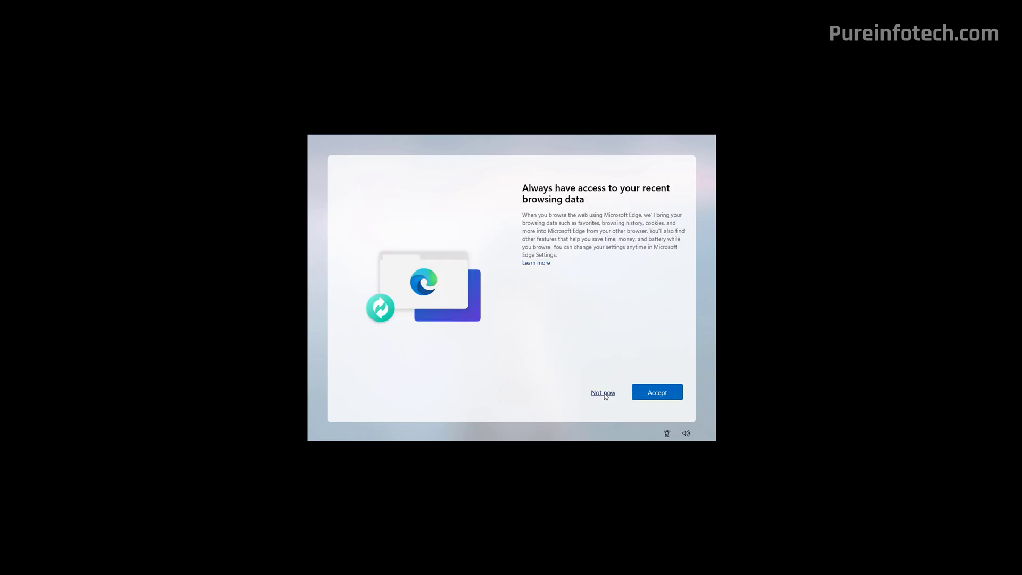
click(604, 393)
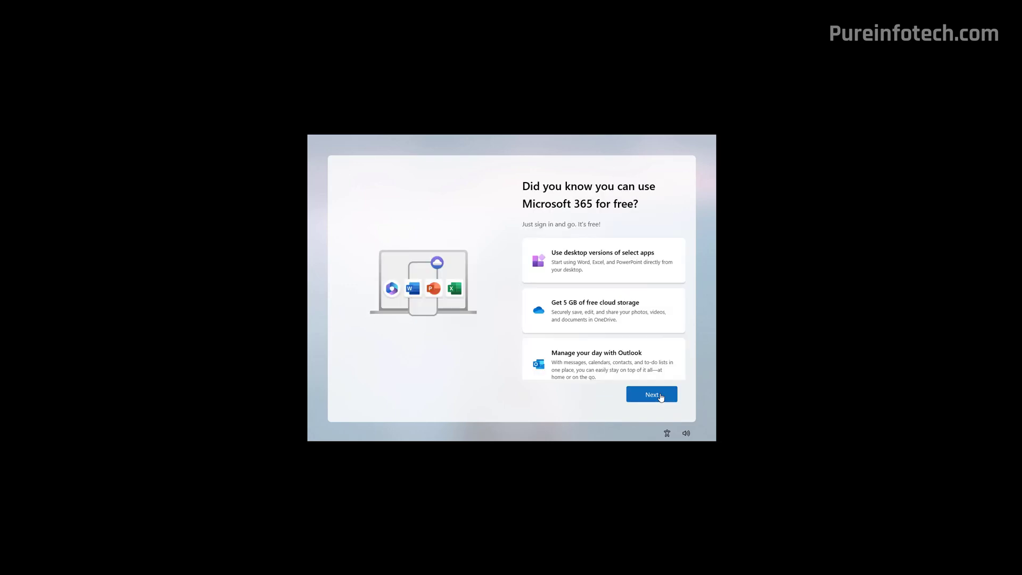
click(660, 395)
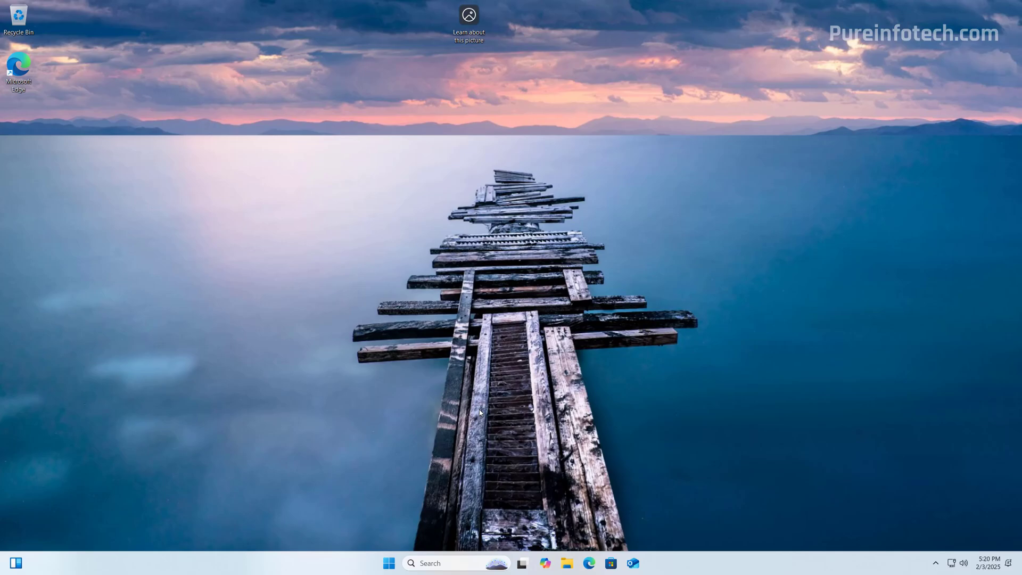
Open Windows Update in Settings, see three available updates, and minimize the window
click(389, 562)
click(633, 272)
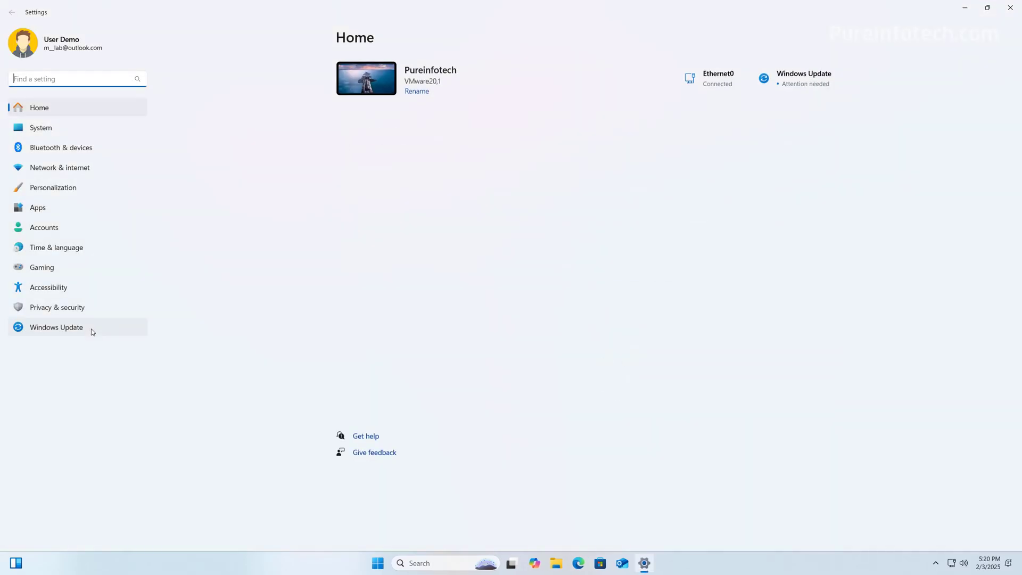
click(59, 327)
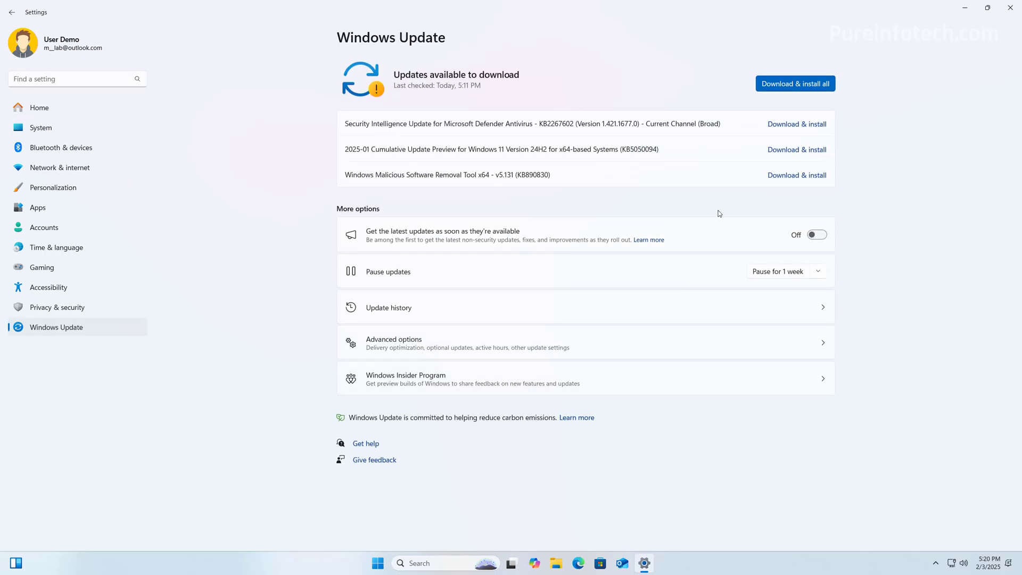
click(965, 7)
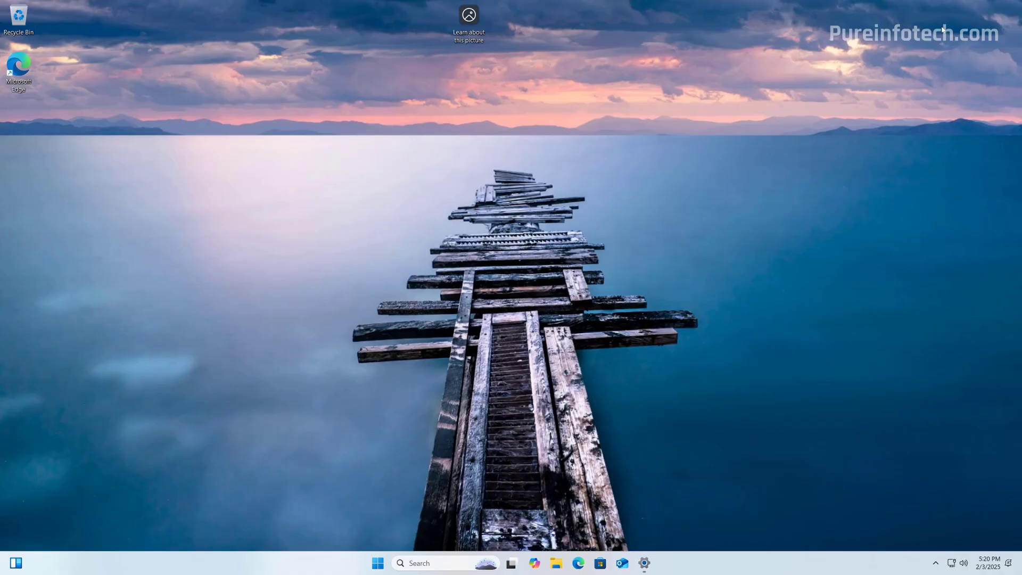
click(380, 563)
Open Device Manager via the 'devic' search, centre it, review device categories, then minimize
text(devic)
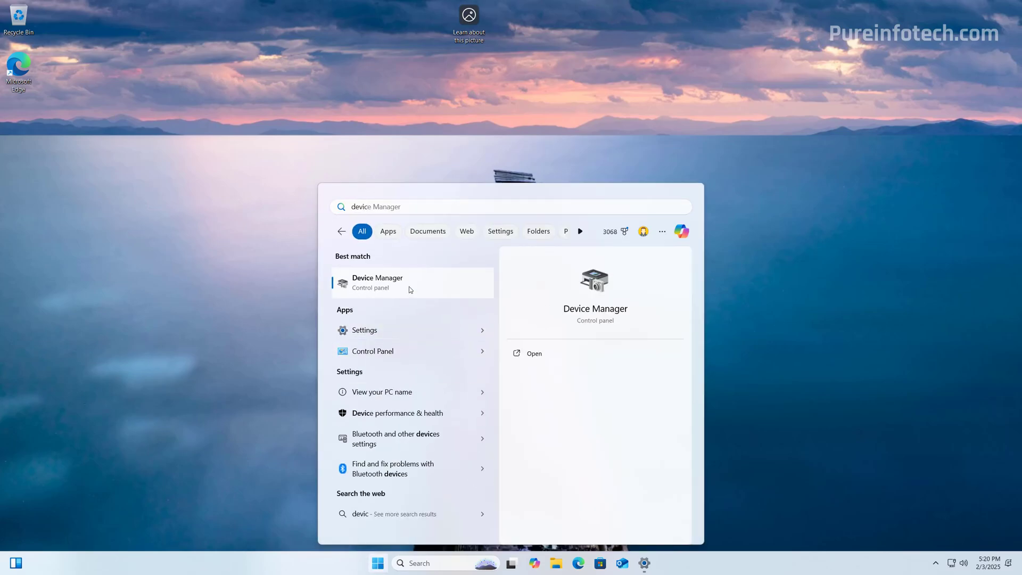
click(408, 287)
drag(178, 29, 440, 117)
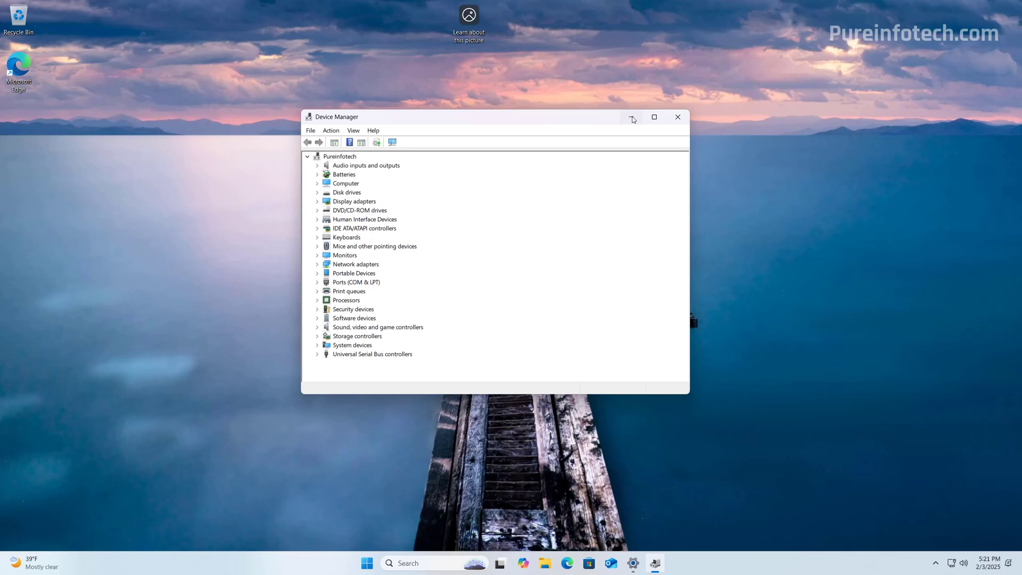
click(632, 118)
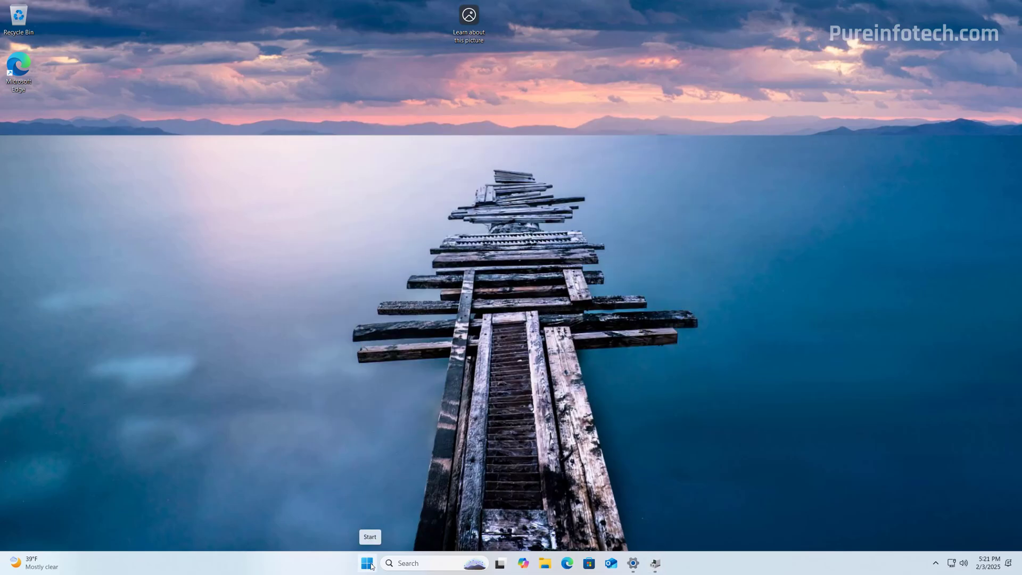
Return to Settings and check Windows Update Advanced options > Optional updates for driver updates
click(634, 562)
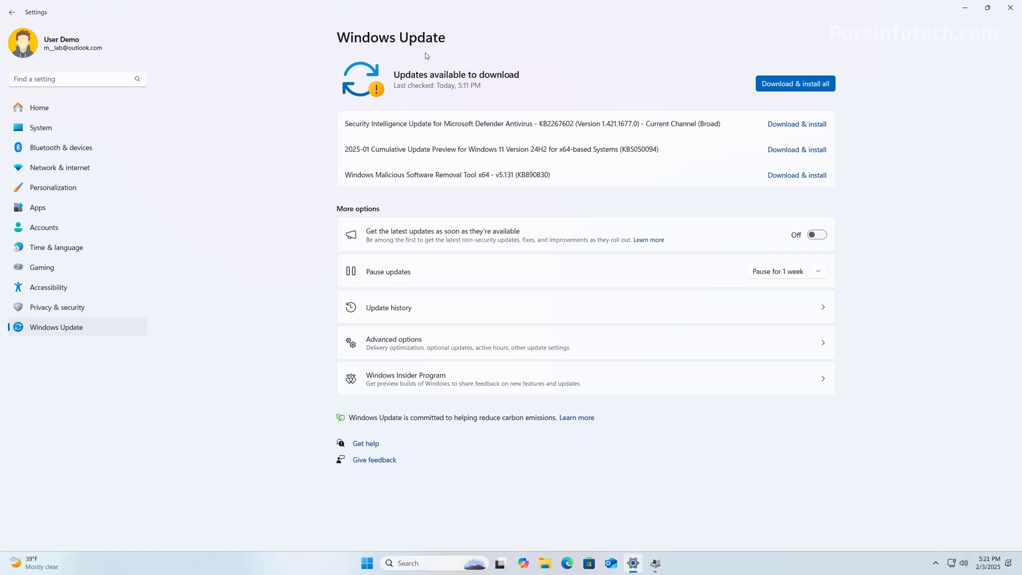
click(446, 343)
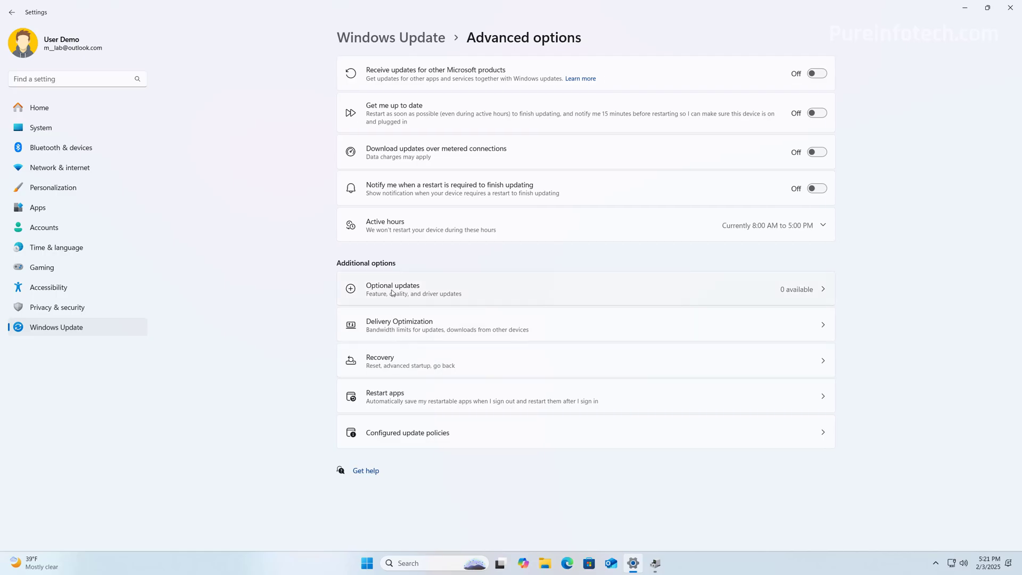
click(392, 290)
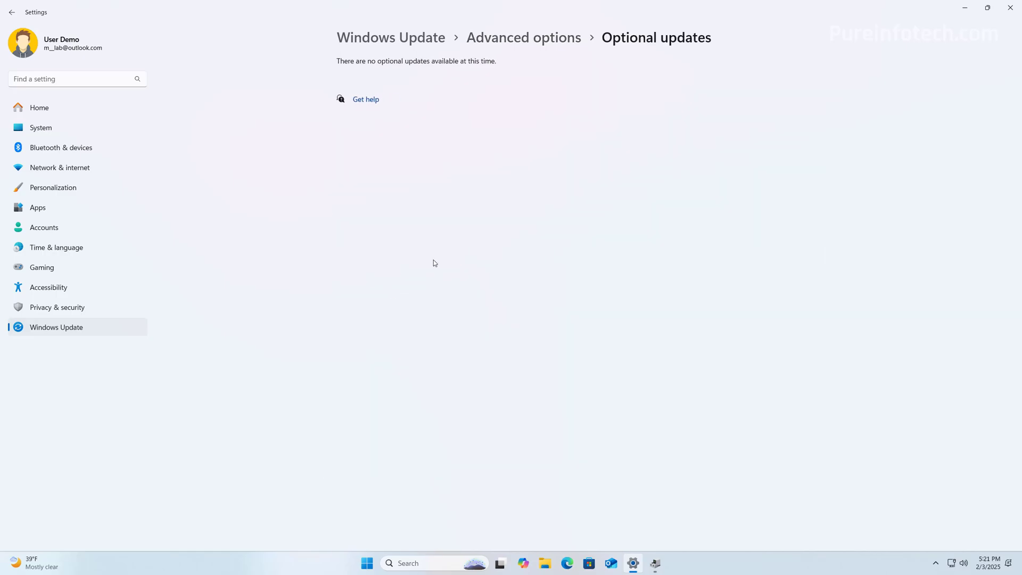